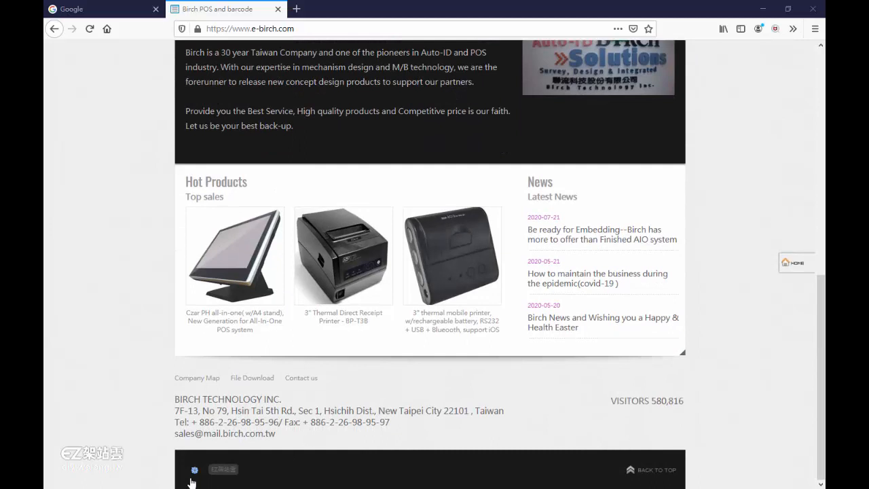
# - Log in to the site's admin backend with the saved admin account and the on-screen security code
pyautogui.click(194, 469)
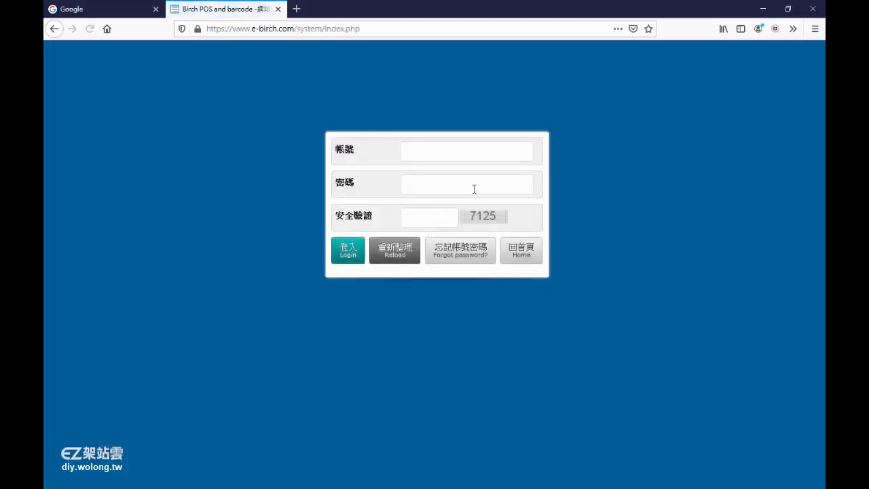
pyautogui.click(459, 155)
pyautogui.click(450, 172)
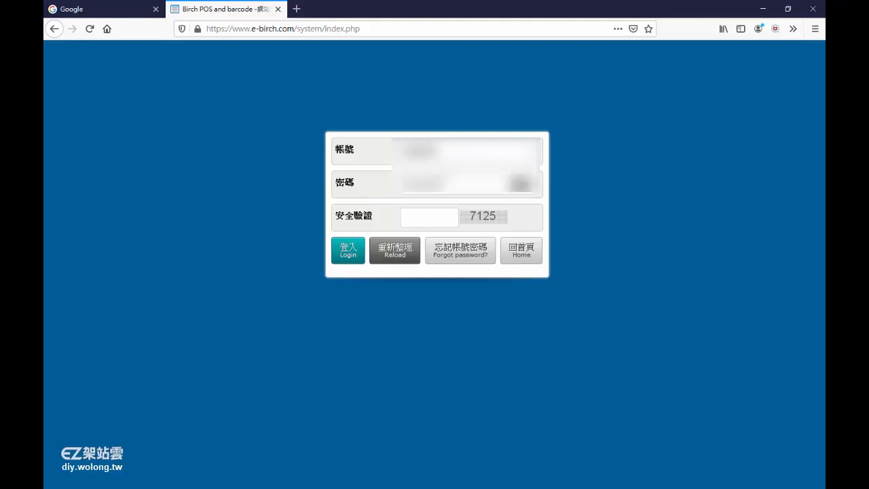
pyautogui.click(428, 218)
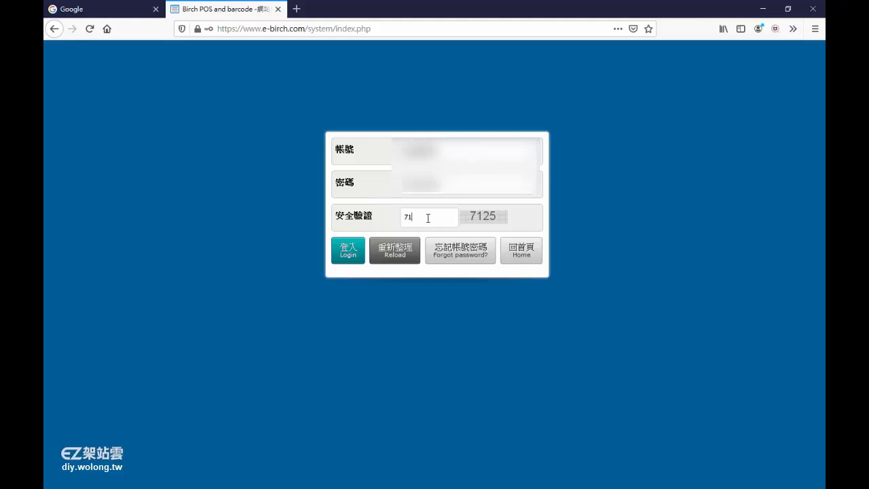
pyautogui.write('7125')
pyautogui.press('Return')
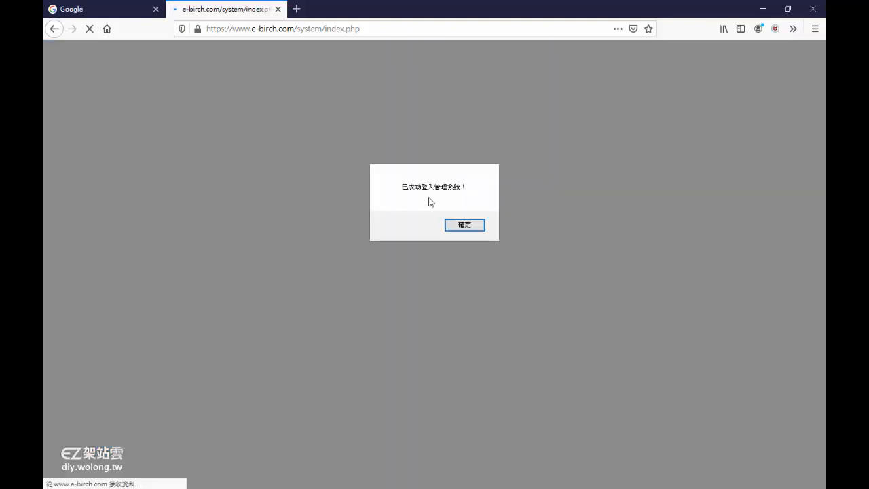
# - Acknowledge the login message and open 站長工具 from the 系統 sidebar's 系統設定 menu
pyautogui.click(470, 226)
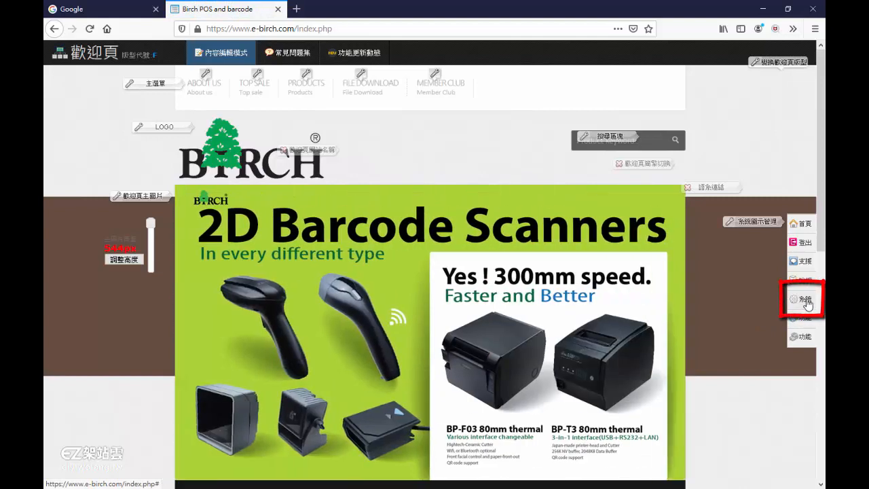
pyautogui.click(808, 305)
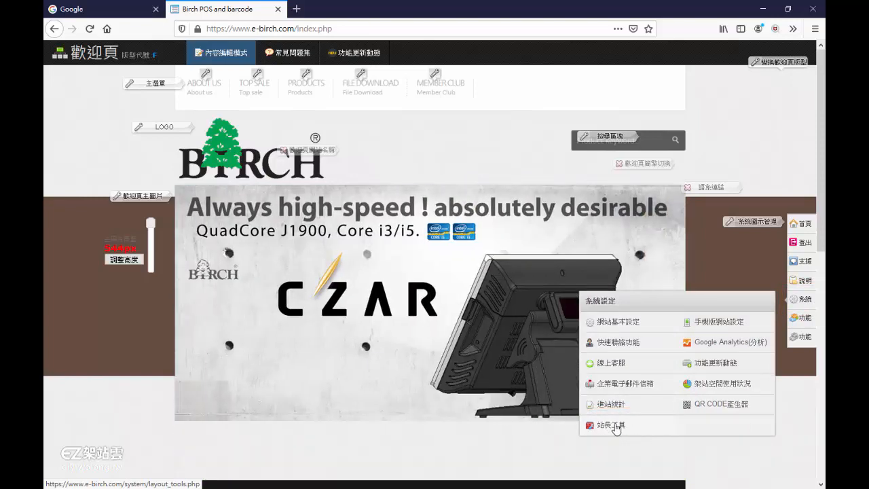
pyautogui.click(612, 426)
pyautogui.moveTo(736, 121); pyautogui.dragTo(724, 290)
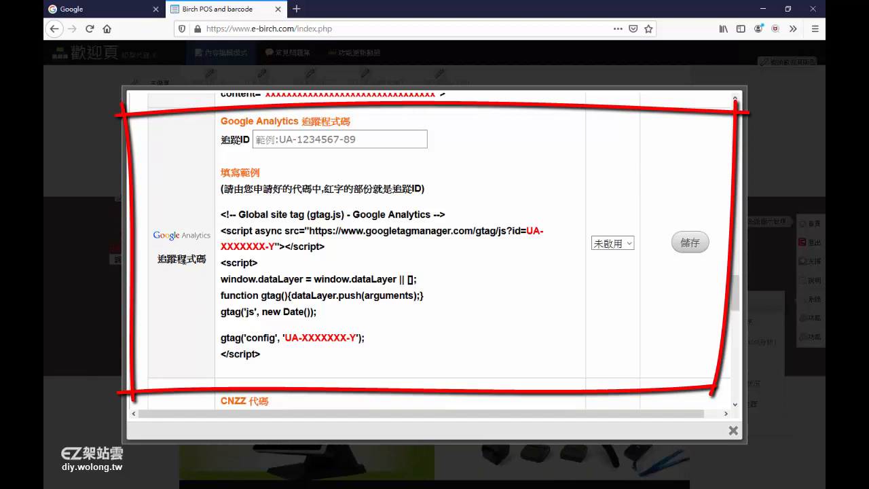
# - Scroll the modal to Google Analytics 追蹤程式碼 and select its empty 追蹤ID field
pyautogui.scroll(3, 224, 265)
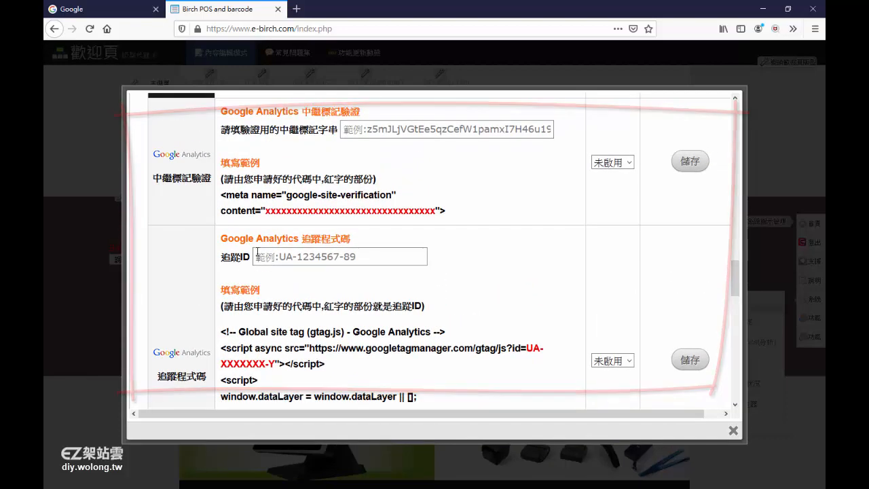
pyautogui.scroll(-3, 257, 278)
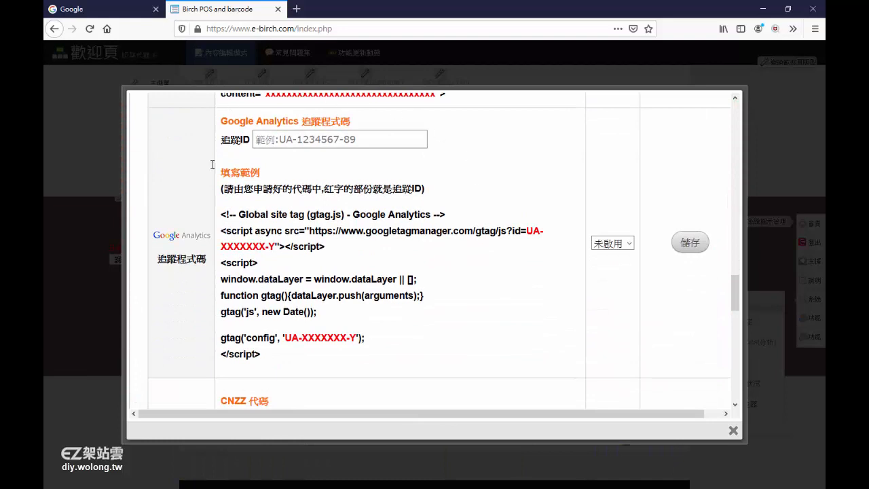
pyautogui.click(279, 139)
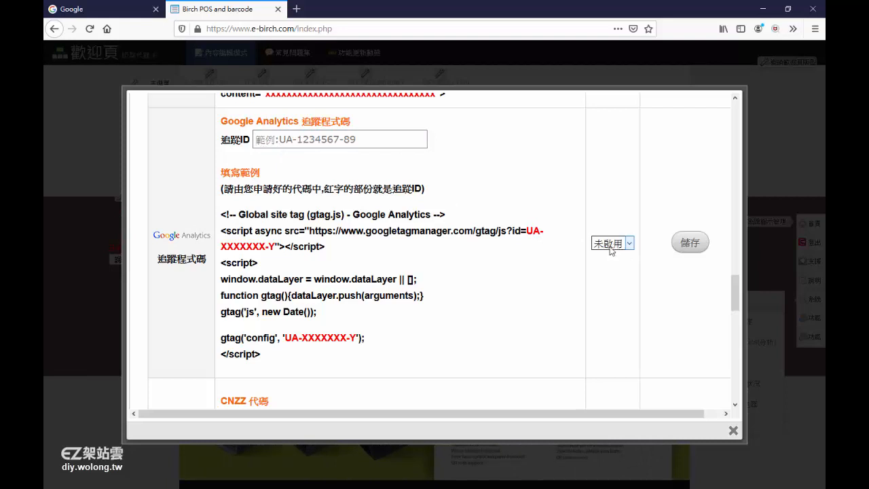
# - Search Google for 'google 分析' and open the official Google Analytics result
pyautogui.click(107, 13)
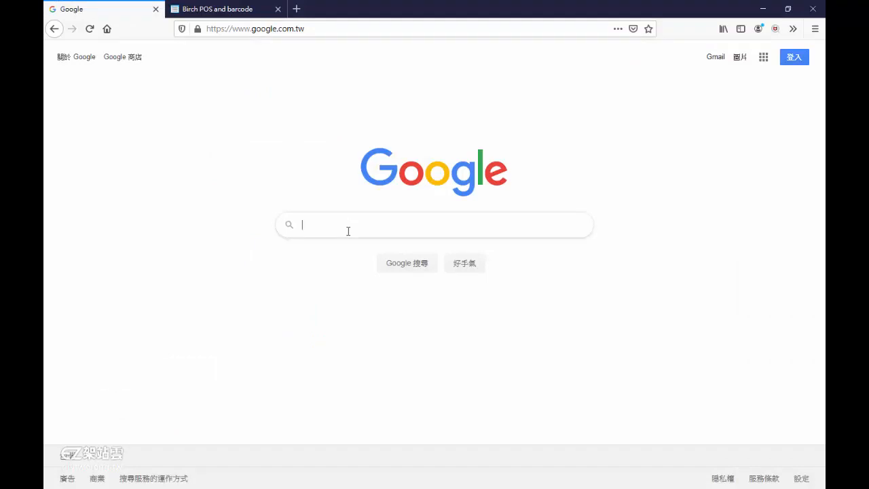
pyautogui.write('google 分析')
pyautogui.press('Return')
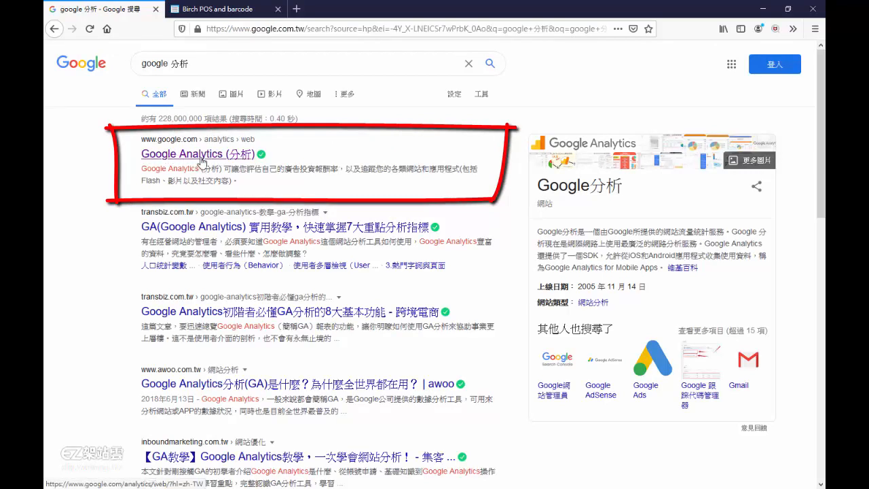
pyautogui.click(186, 160)
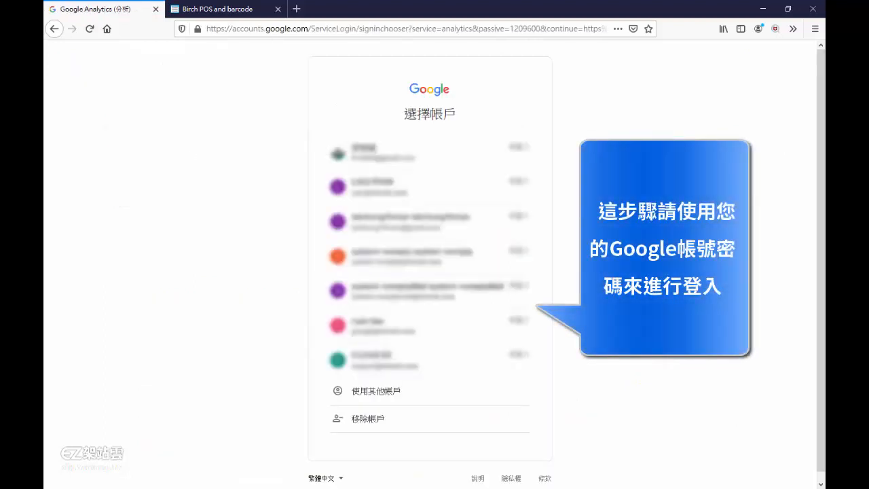
# - Pick the demo Google account on the 選擇帳戶 page to sign in to Analytics
pyautogui.scroll(-1, 429, 258)
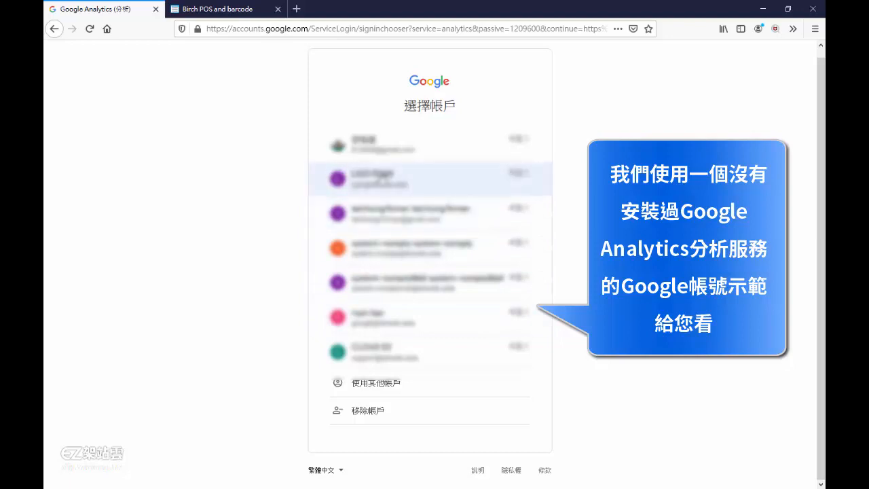
pyautogui.click(378, 177)
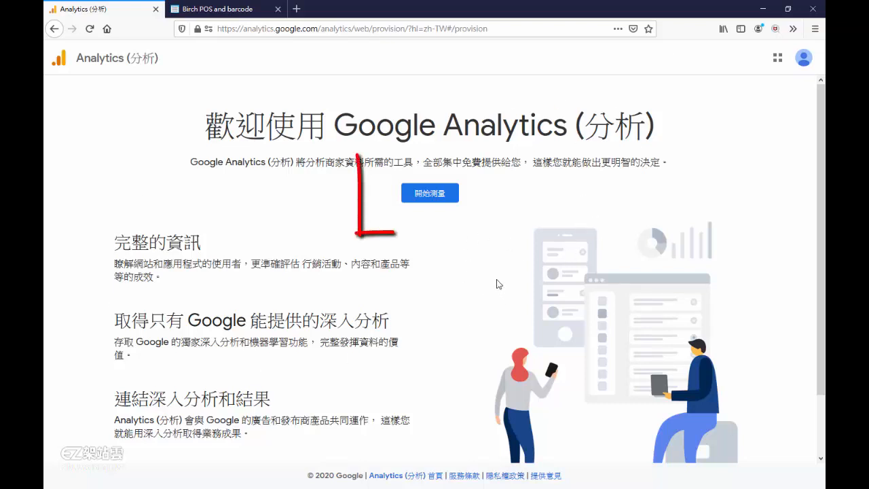
# - Start measuring, enter the website's account name in 帳戶名稱, and continue with default sharing options
pyautogui.click(437, 195)
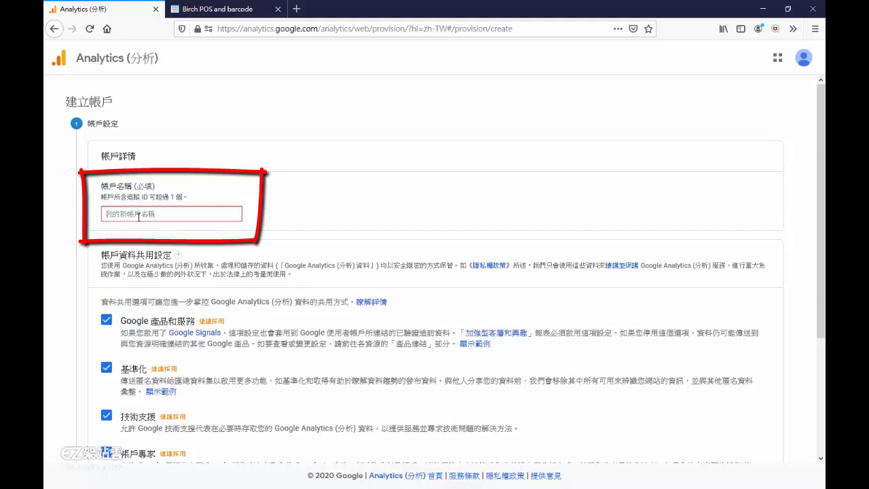
pyautogui.click(139, 218)
pyautogui.write('王小明的網站')
pyautogui.scroll(-1, 303, 201)
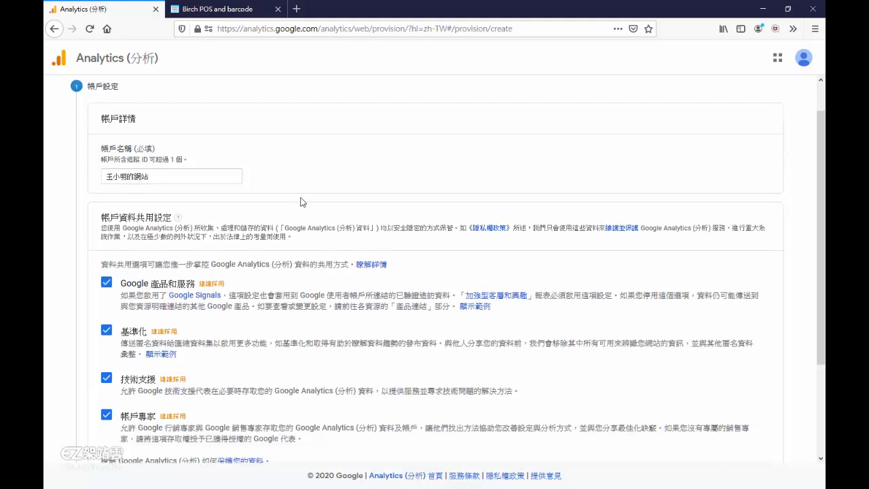
pyautogui.scroll(-3, 303, 202)
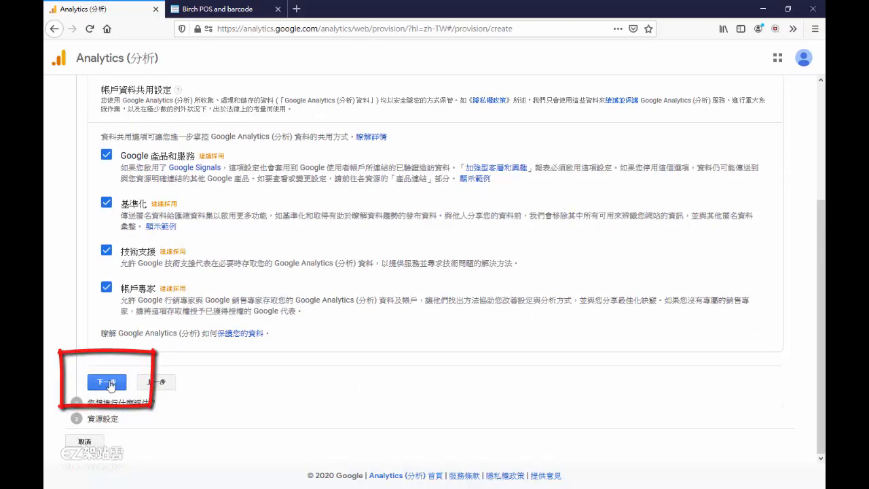
pyautogui.click(106, 382)
pyautogui.moveTo(88, 150); pyautogui.dragTo(157, 150)
# - Select the 網站 card as what to measure and continue to property details
pyautogui.click(278, 149)
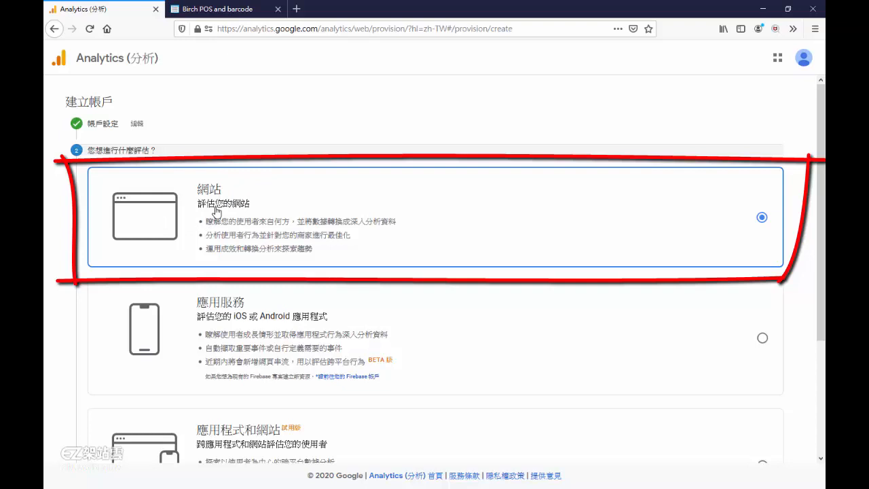
pyautogui.scroll(-3, 170, 306)
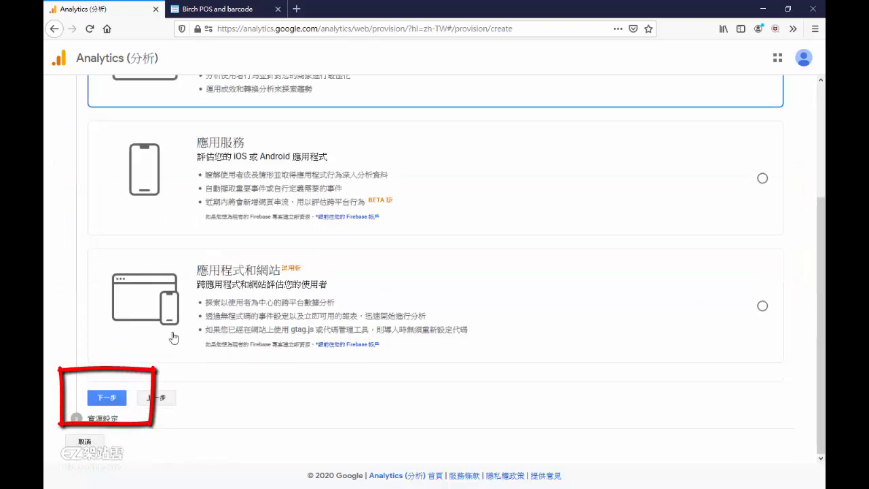
pyautogui.click(109, 398)
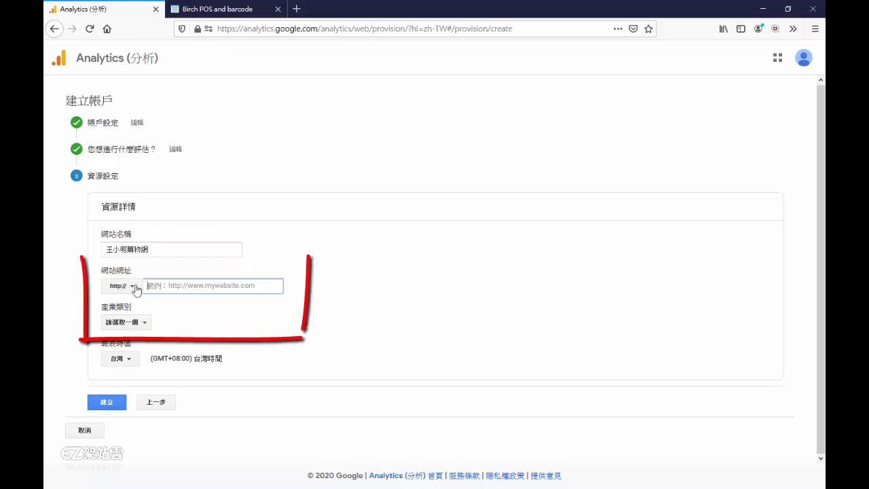
pyautogui.click(129, 288)
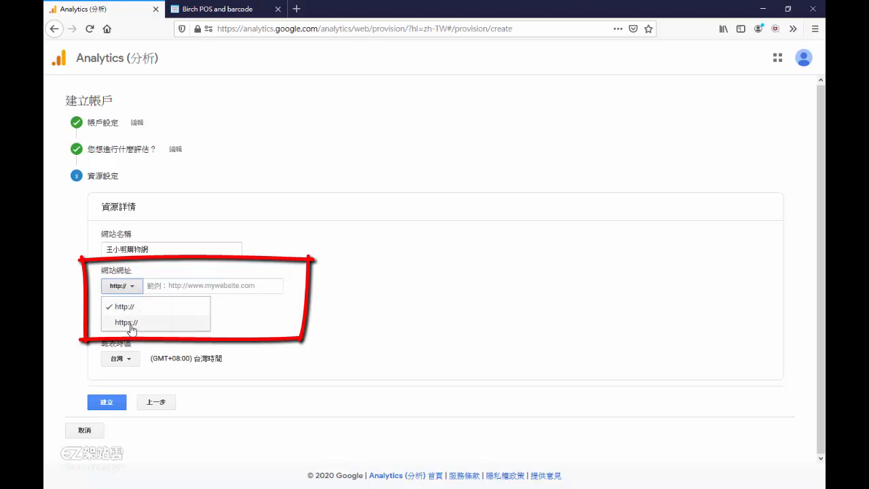
pyautogui.click(133, 330)
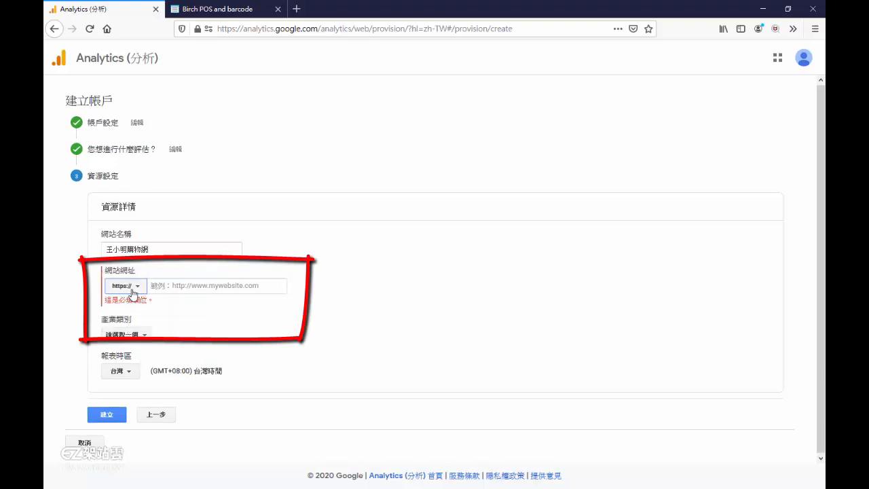
pyautogui.click(133, 292)
pyautogui.click(133, 305)
pyautogui.click(137, 291)
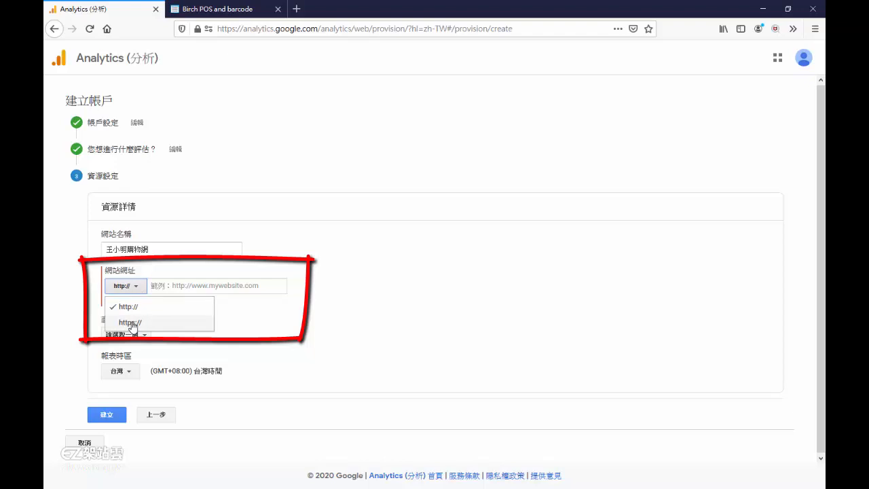
pyautogui.click(133, 323)
pyautogui.click(162, 286)
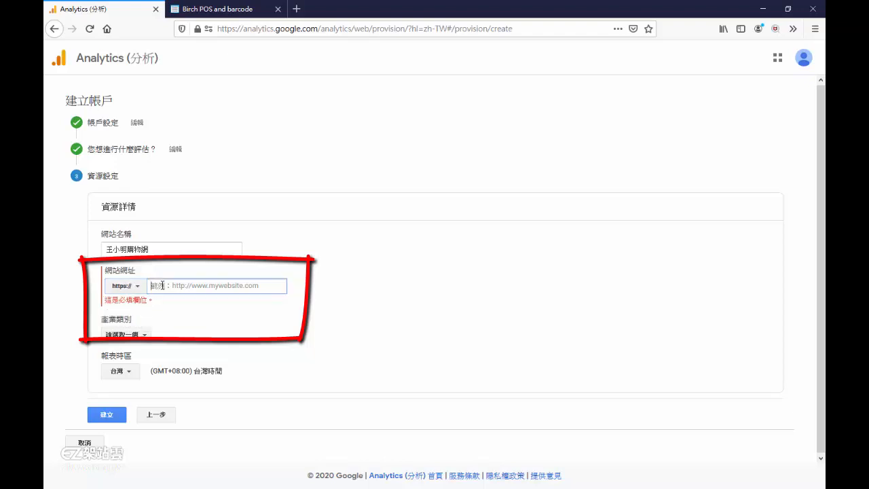
pyautogui.write('www.test123.com.tw')
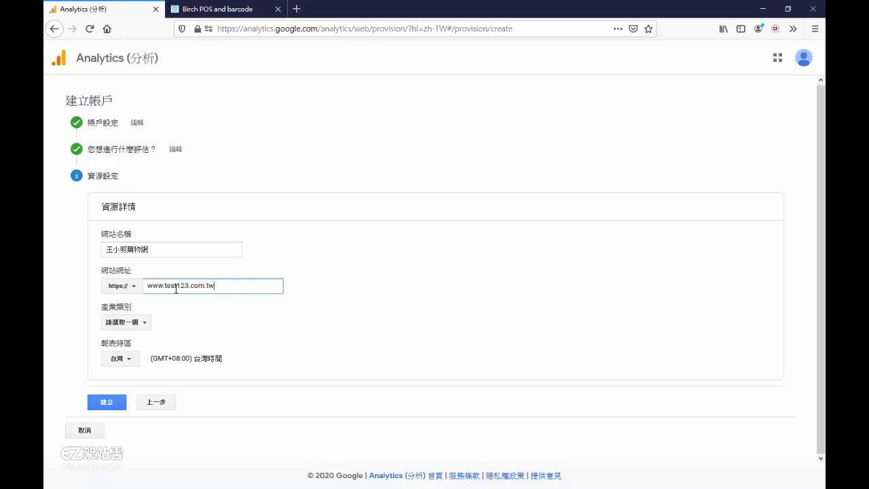
pyautogui.hotkey('ctrl', 'a')
pyautogui.click(138, 323)
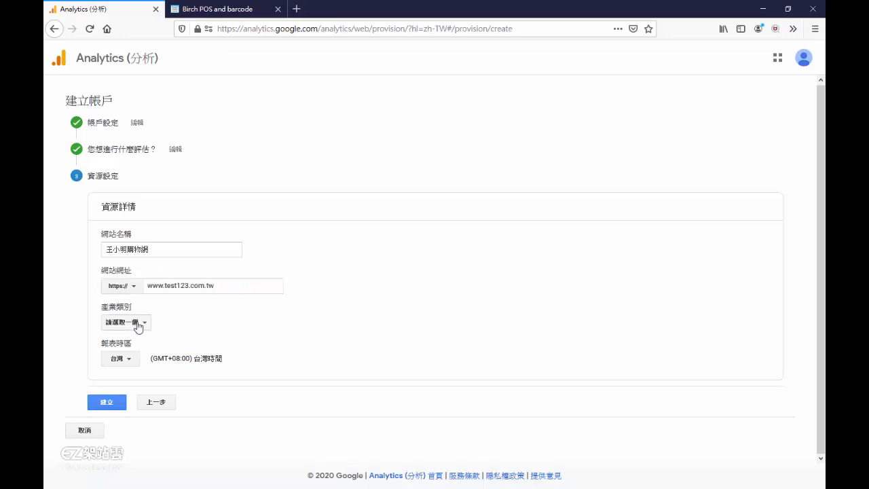
pyautogui.scroll(-2, 167, 216)
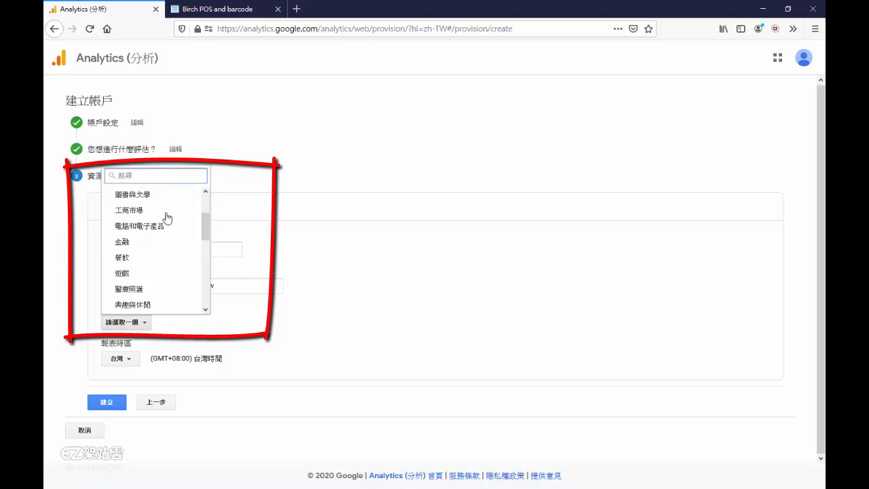
pyautogui.click(167, 214)
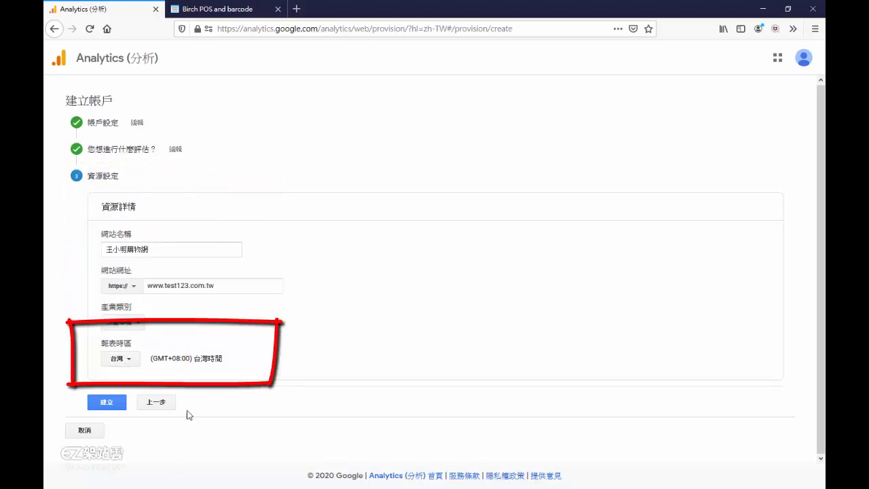
# - Create the property, tick both data-protection checkboxes, and accept the Analytics terms with 我接受
pyautogui.click(108, 403)
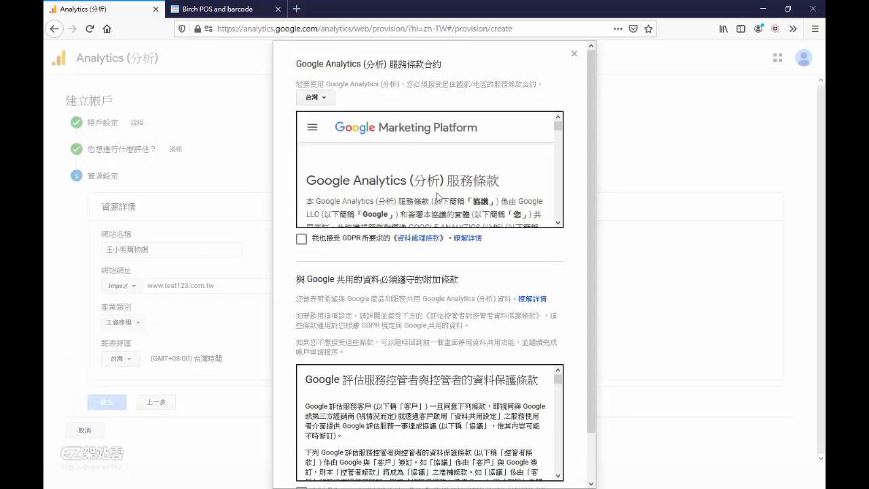
pyautogui.click(302, 239)
pyautogui.scroll(-2, 342, 263)
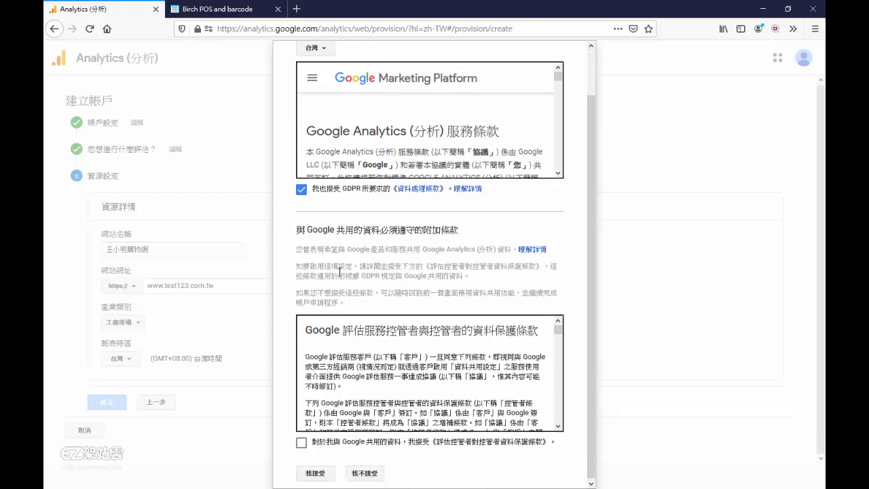
pyautogui.click(302, 441)
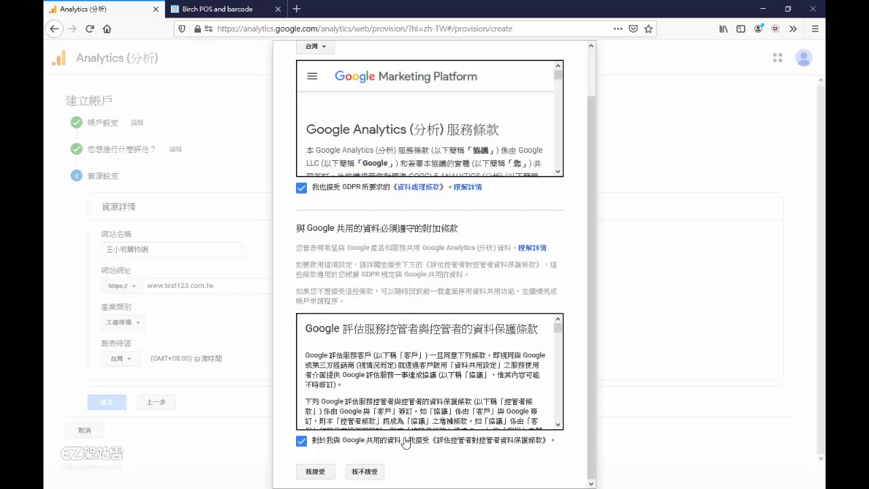
pyautogui.click(315, 471)
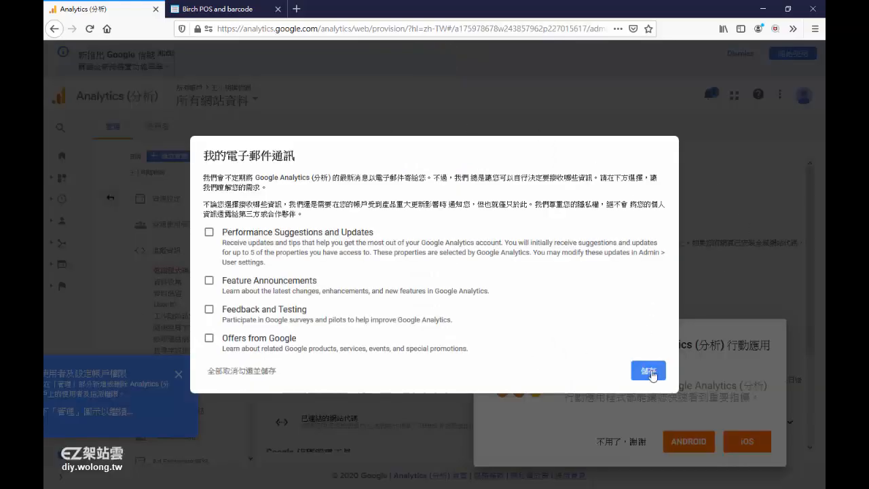
# - Save email preferences, decline the app promotion, and select the whole gtag.js tracking snippet
pyautogui.click(648, 370)
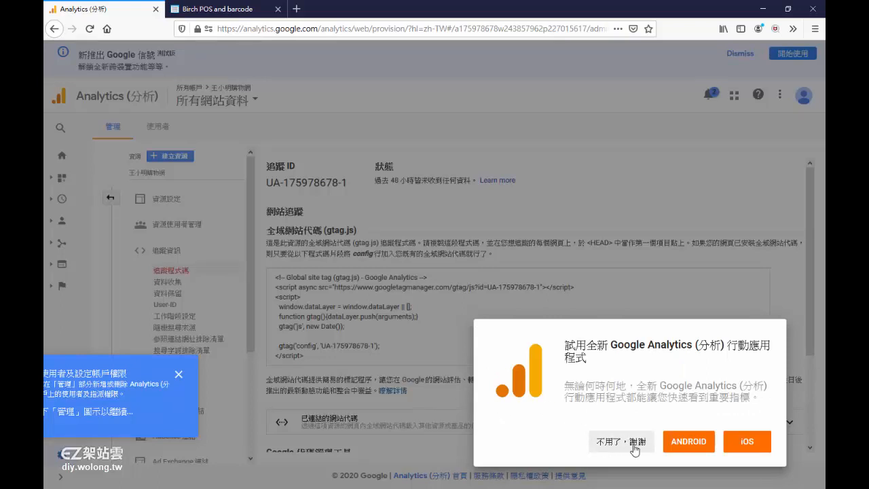
pyautogui.click(634, 442)
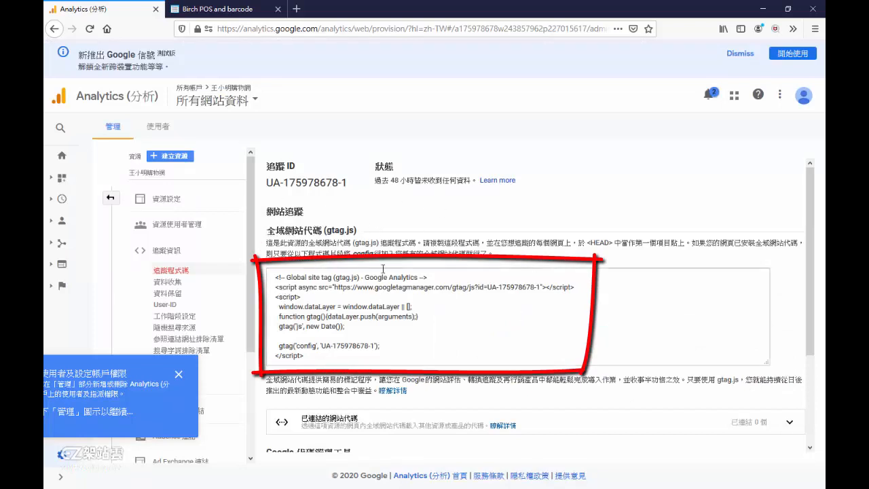
pyautogui.click(318, 315)
pyautogui.hotkey('ctrl', 'c')
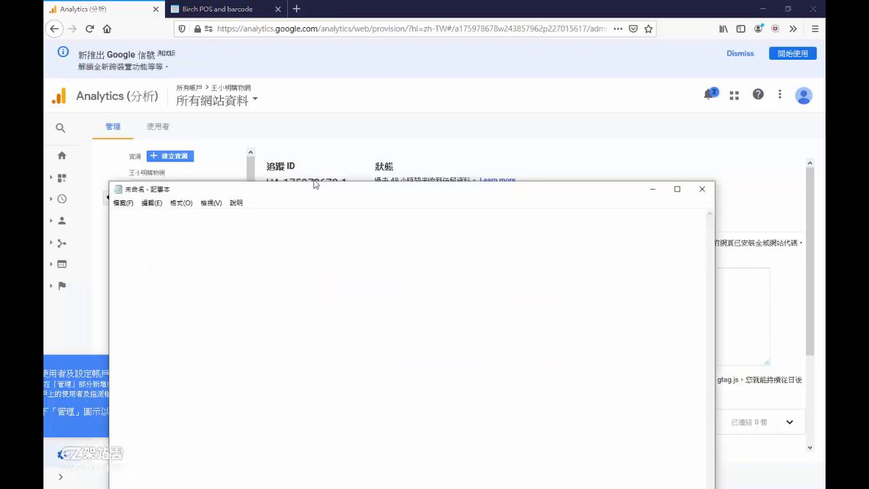
pyautogui.moveTo(315, 186); pyautogui.dragTo(345, 54)
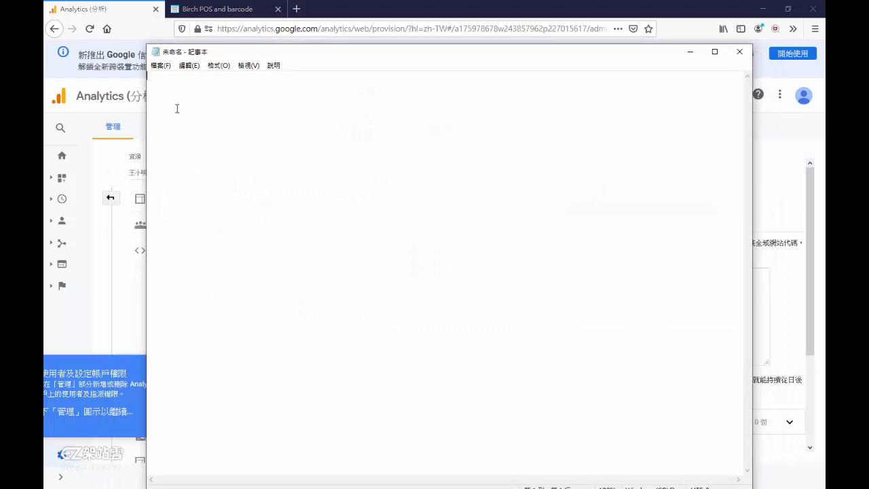
# - Paste the gtag.js snippet into Notepad and select the UA tracking ID without its quote marks
pyautogui.hotkey('ctrl', 'v')
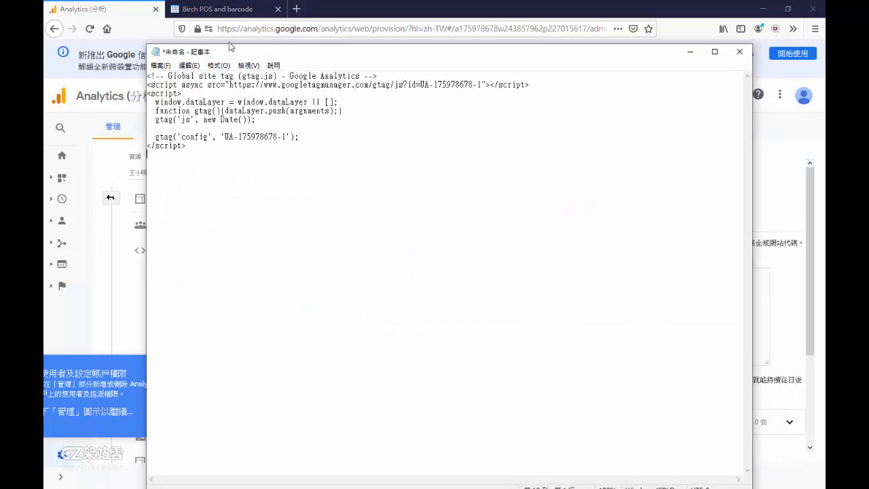
pyautogui.moveTo(242, 53); pyautogui.dragTo(410, 156)
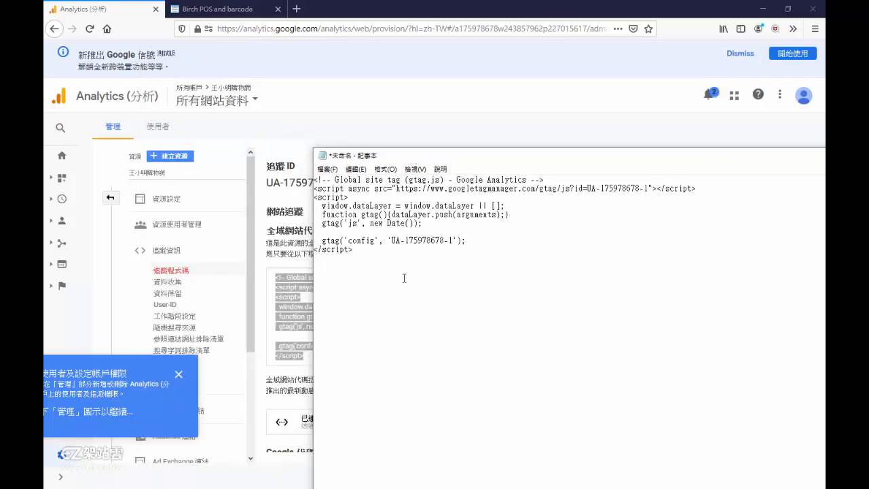
pyautogui.moveTo(391, 241)
pyautogui.mouseDown()
pyautogui.moveTo(454, 241)
pyautogui.moveTo(393, 241)
pyautogui.mouseUp()
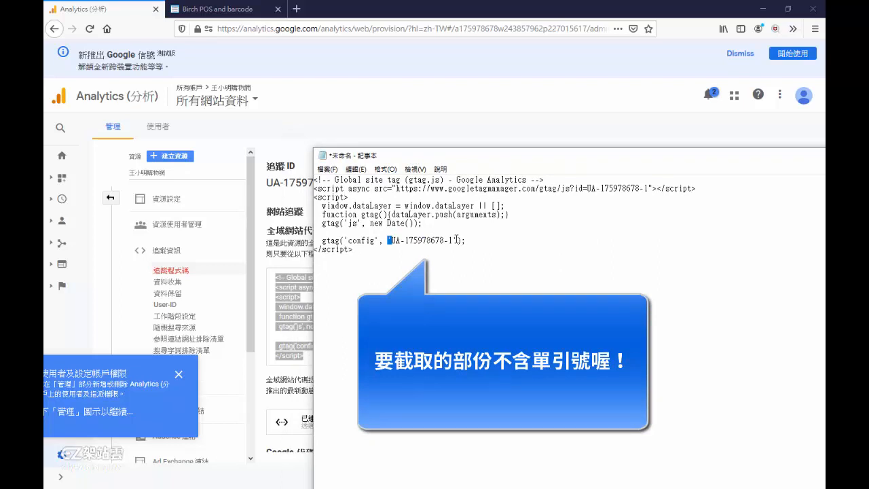
pyautogui.moveTo(453, 241); pyautogui.dragTo(456, 241)
pyautogui.moveTo(391, 241); pyautogui.dragTo(453, 242)
pyautogui.hotkey('ctrl', 'c')
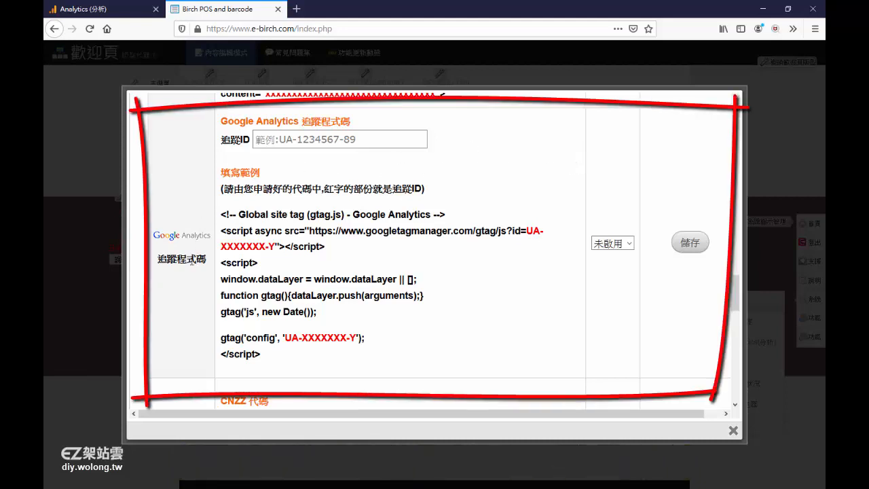
# - Paste the UA tracking ID into the 追蹤ID field, set its status to 啟用中, and save
pyautogui.click(294, 136)
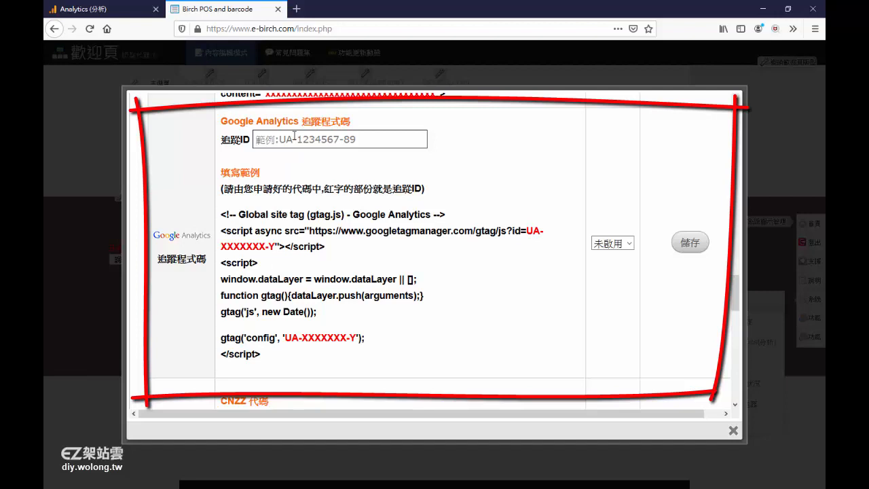
pyautogui.hotkey('ctrl', 'v')
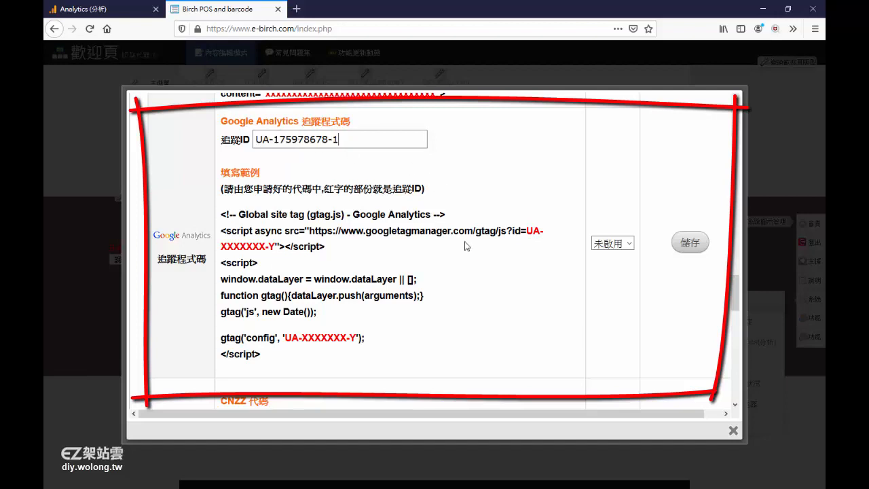
pyautogui.click(611, 243)
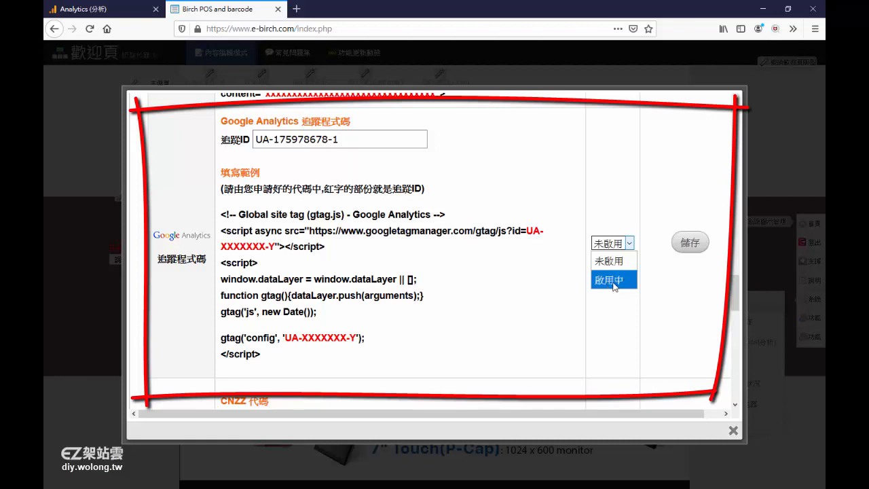
pyautogui.click(615, 284)
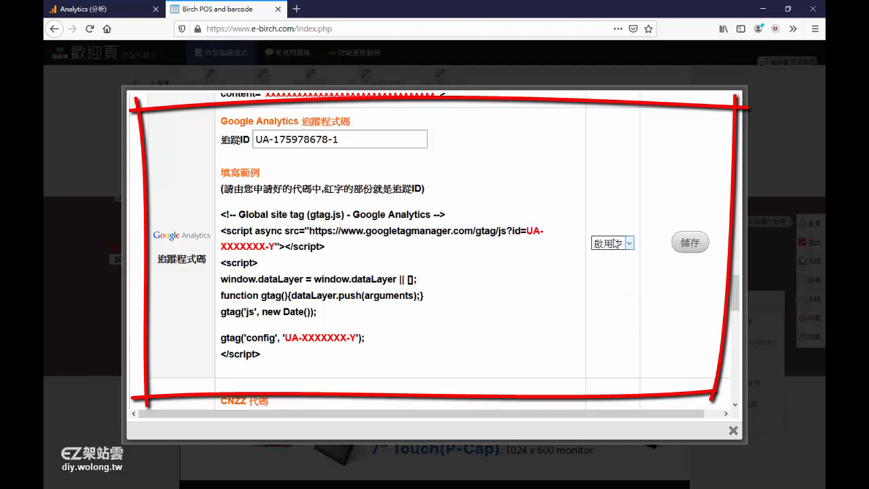
pyautogui.click(689, 243)
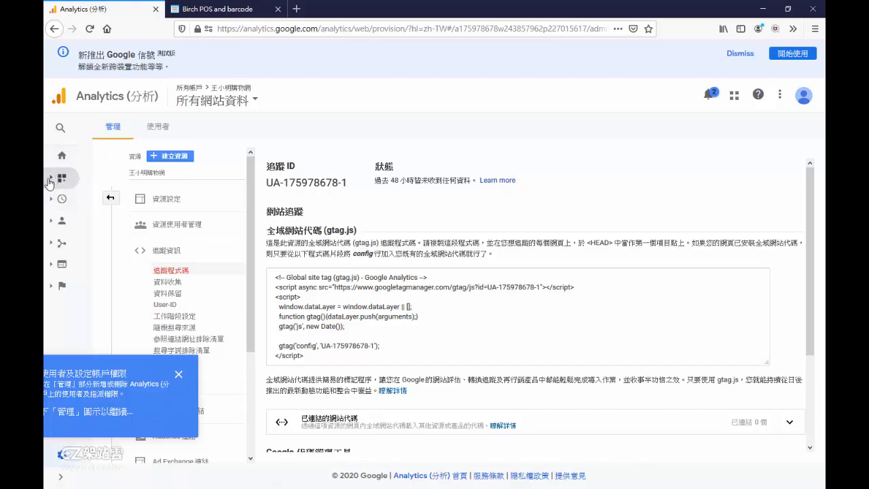
# - Open the 即時 > 總覽 Realtime overview report from the left navigation
pyautogui.click(62, 219)
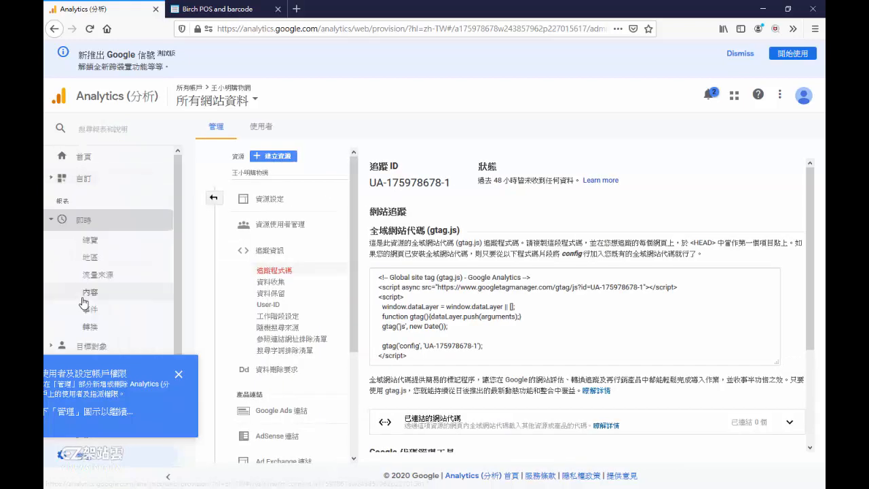
pyautogui.scroll(-1, 84, 302)
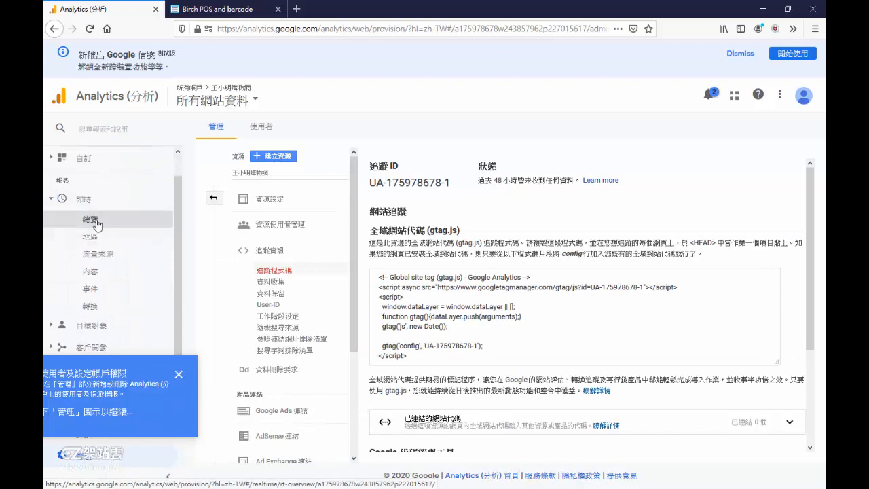
pyautogui.click(94, 221)
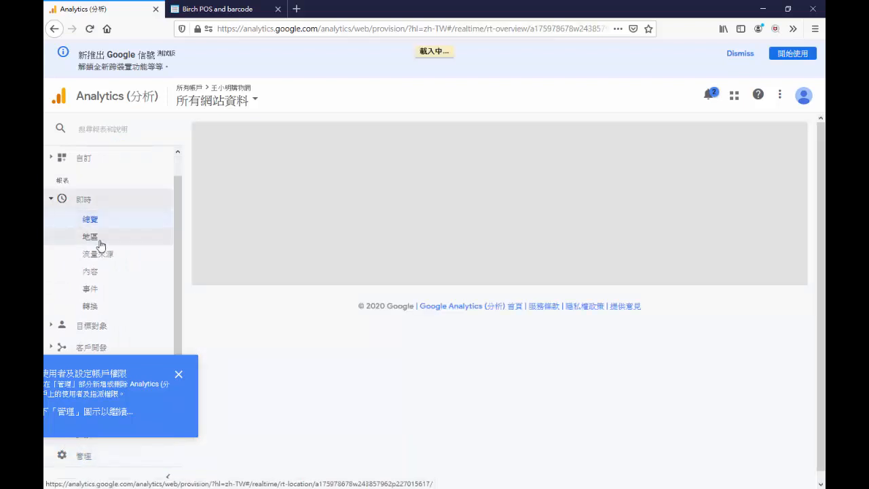